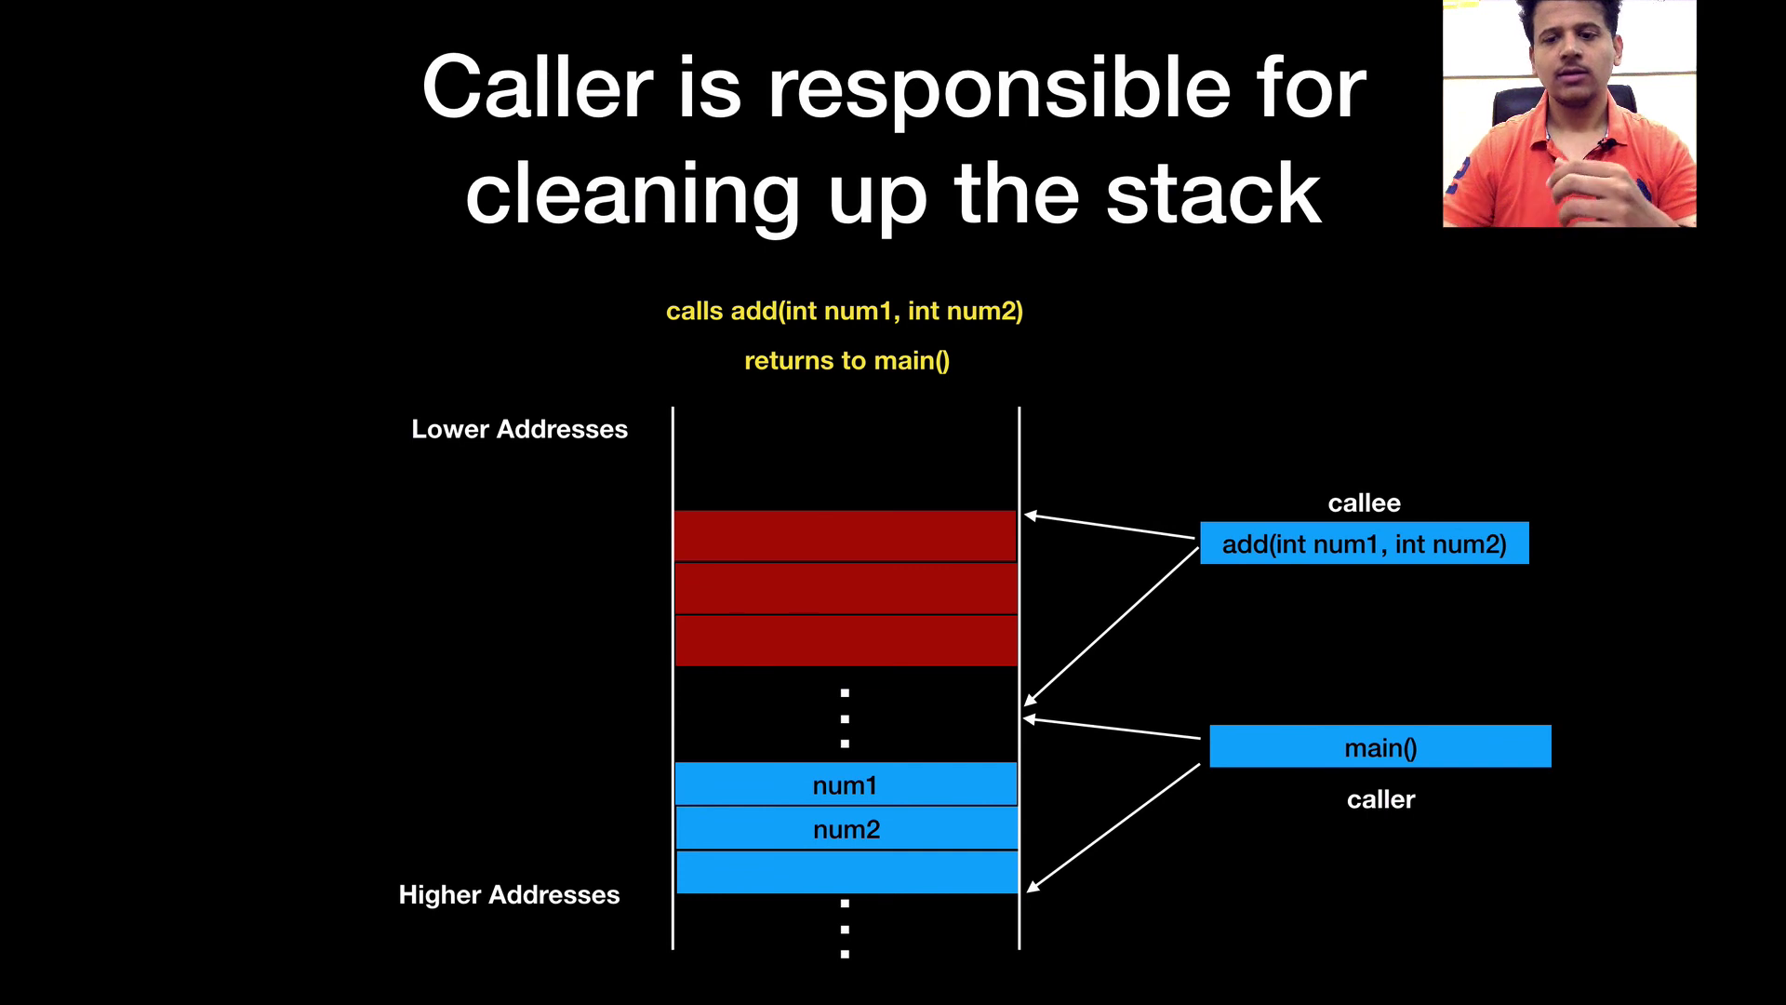
pyautogui.press('Right')
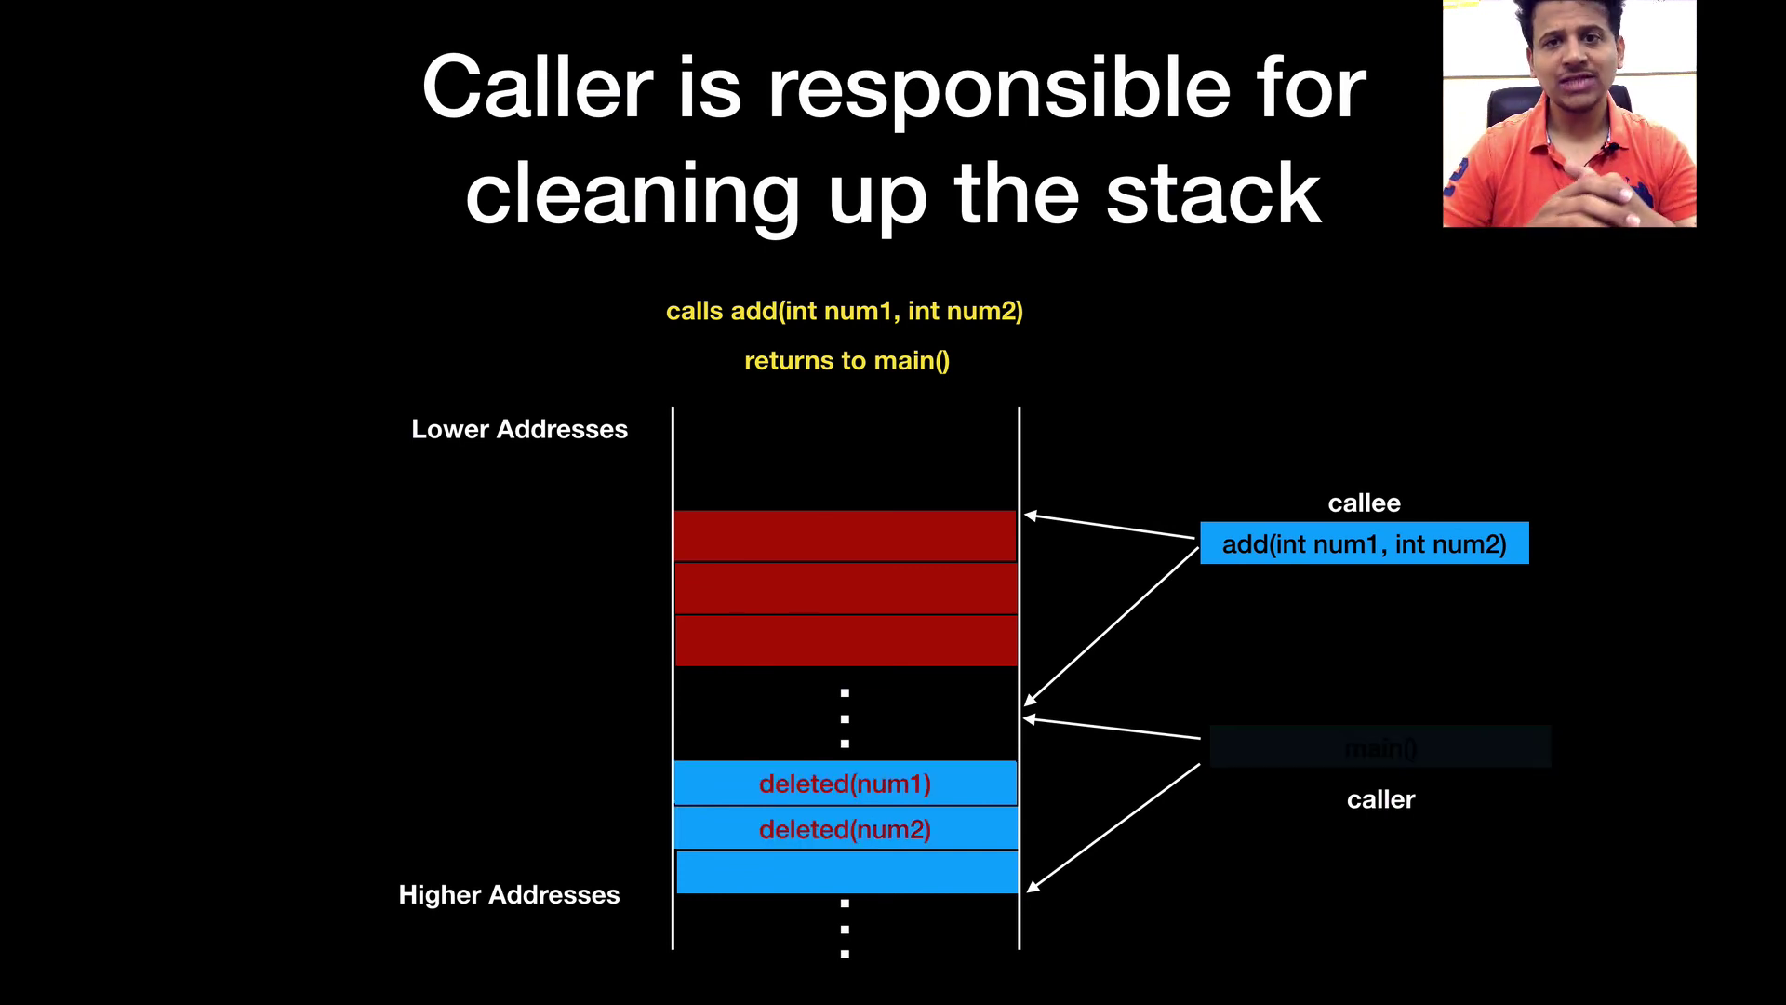